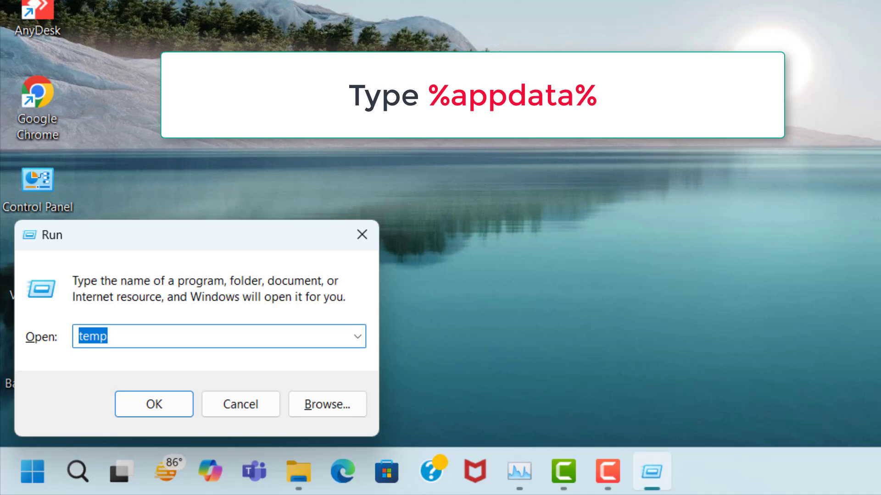
Open the roaming application data folder by running %appdata%.
text(%appda)
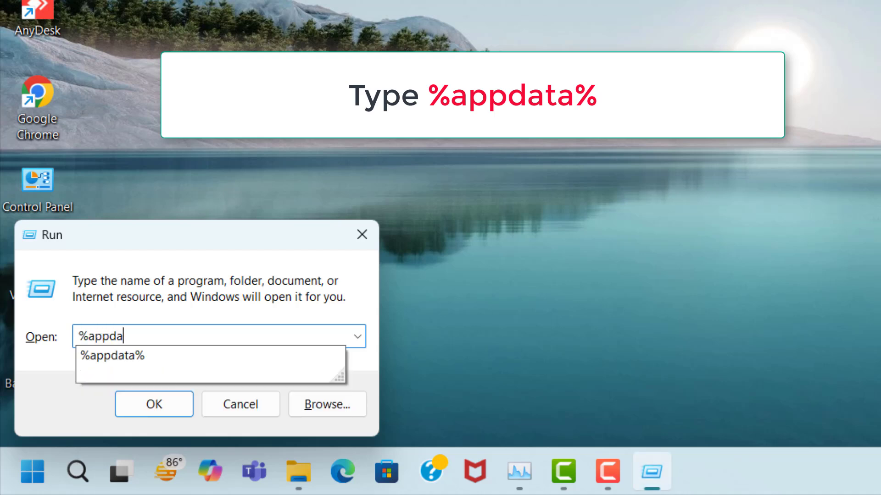
text(ta%)
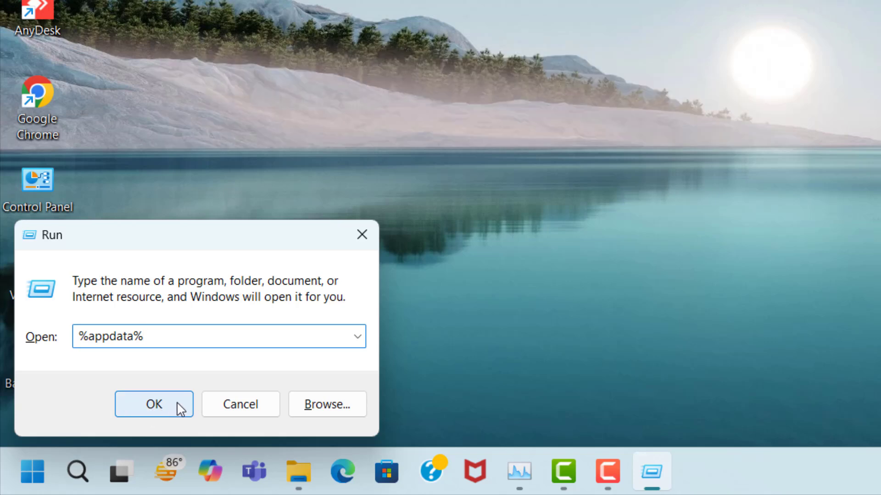
click(159, 407)
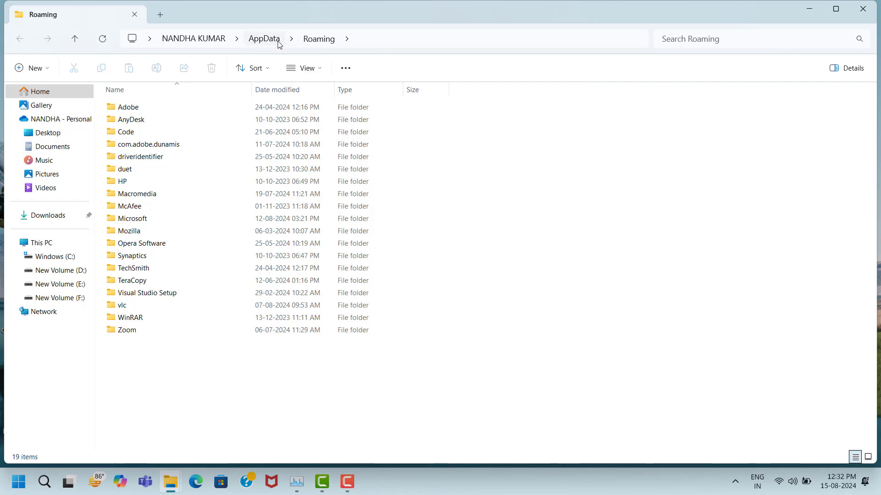
Go up to the AppData folder and open its Local subfolder.
click(264, 38)
click(118, 108)
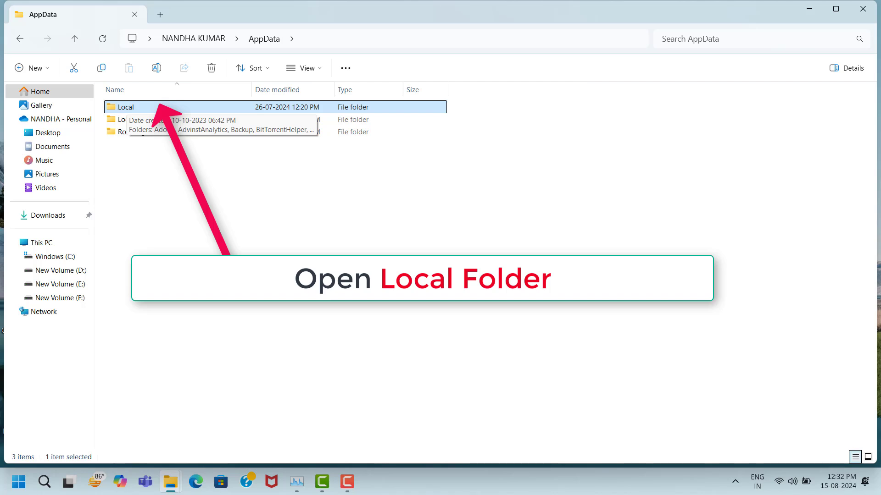
double_click(173, 109)
Open the Temp folder inside Local and select all of its files and folders for deletion.
scroll(168, 153, down, 2)
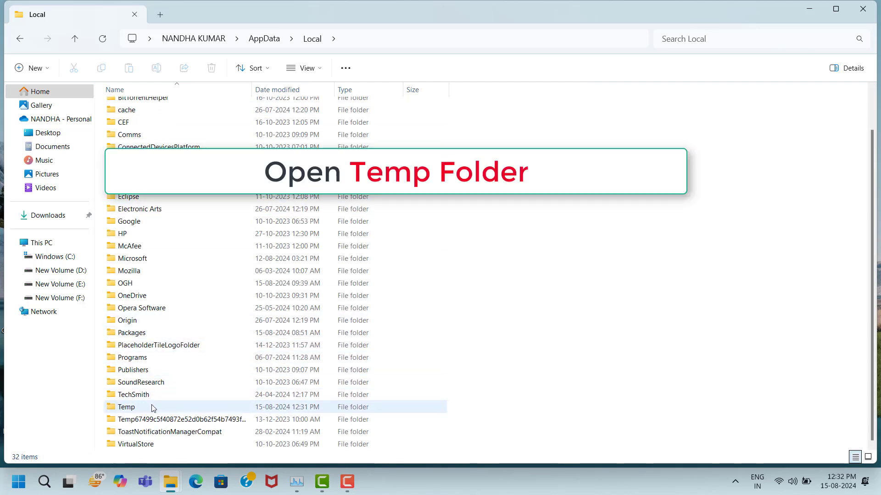
click(112, 410)
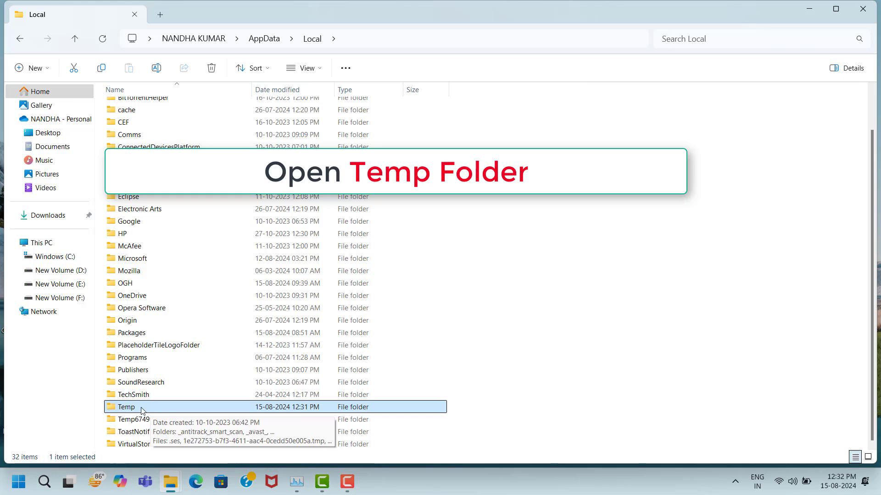
double_click(159, 406)
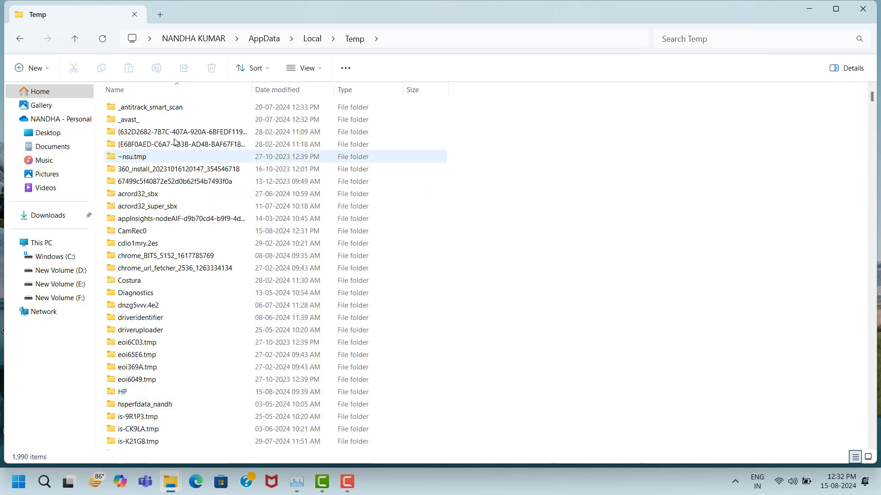
key(ctrl+a)
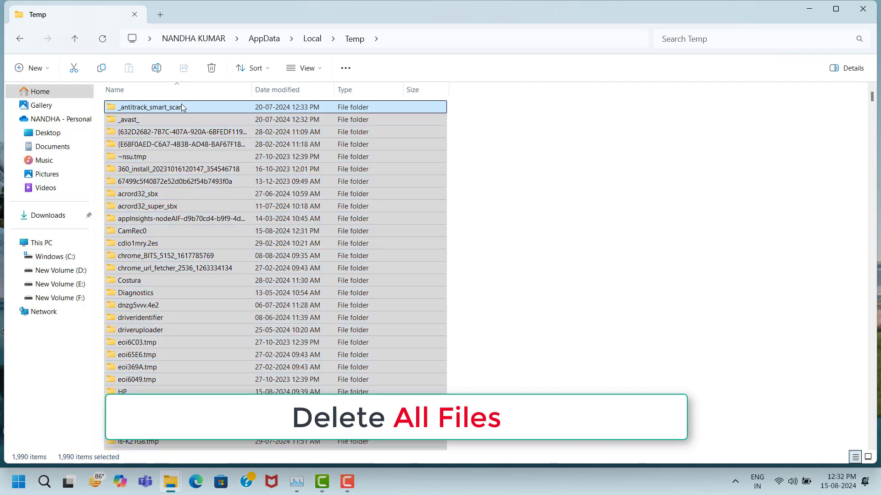
right_click(180, 104)
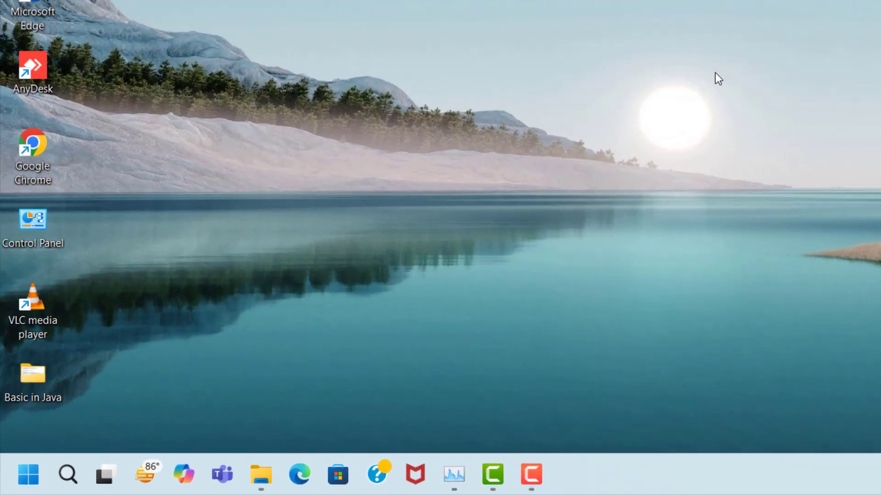
Open the Windows Temp folder by running temp and select all of its contents for deletion.
key(super+r)
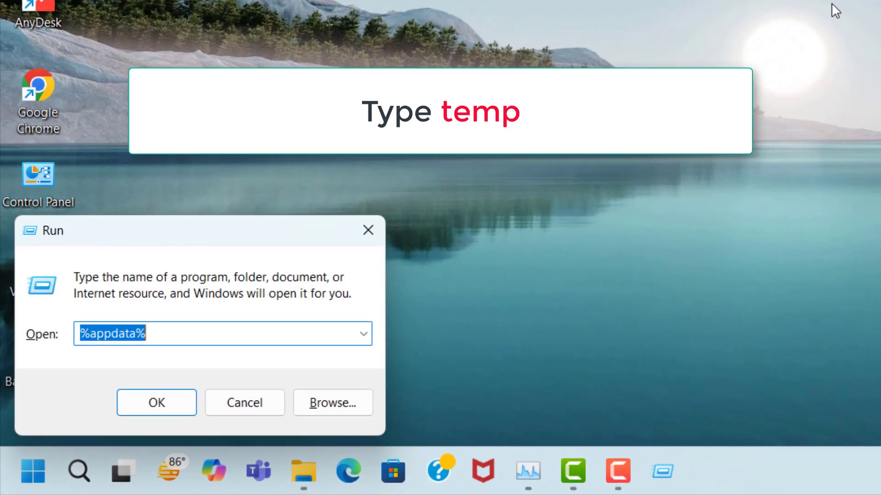
text(temp)
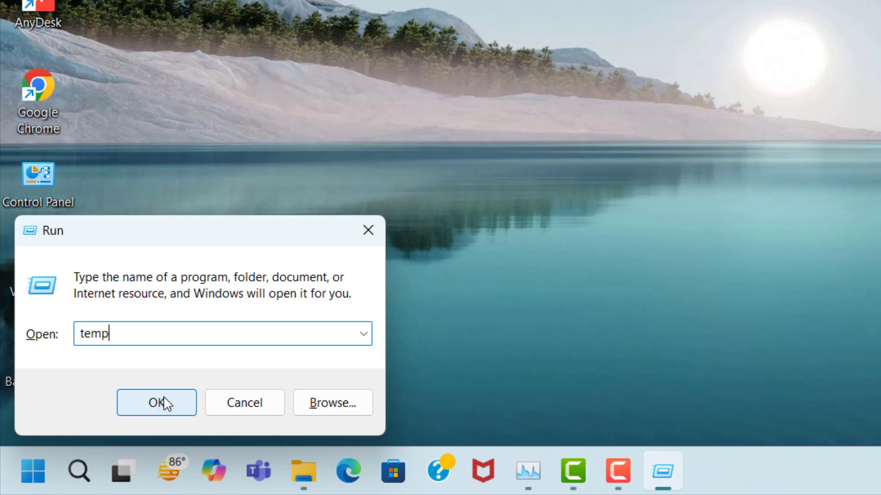
click(165, 403)
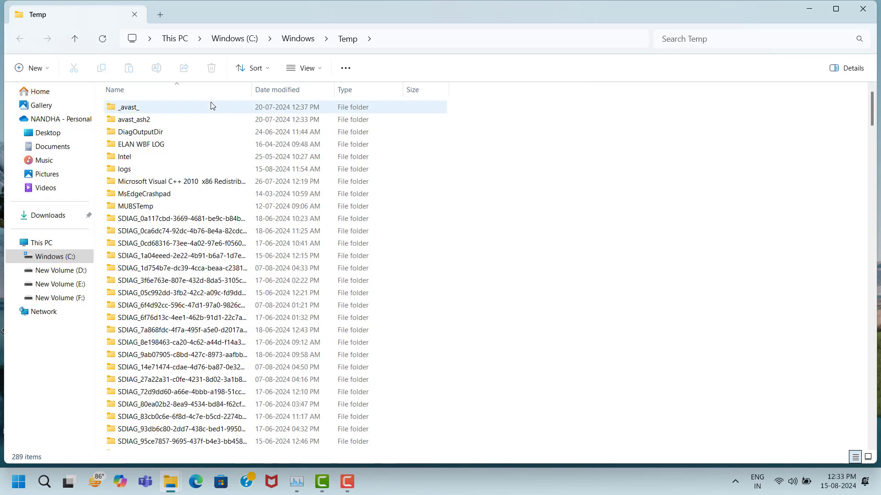
key(ctrl+a)
right_click(211, 104)
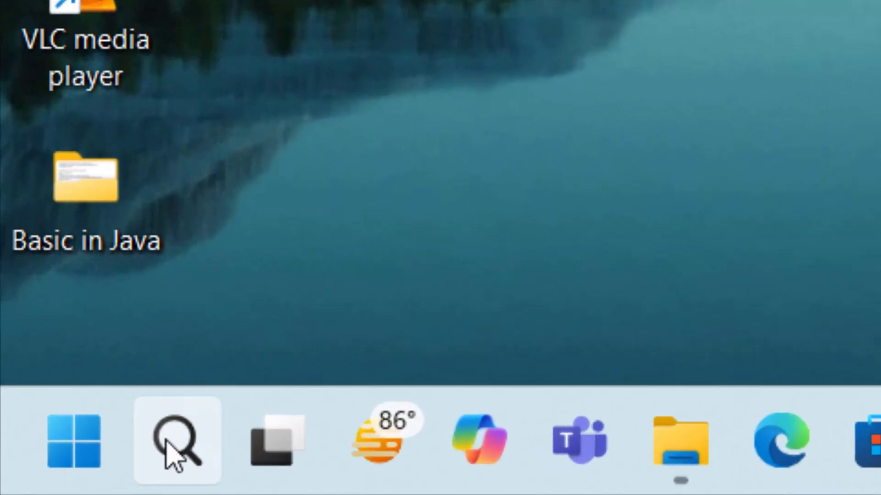
Find the Windows Update settings through system search and check for updates.
click(172, 456)
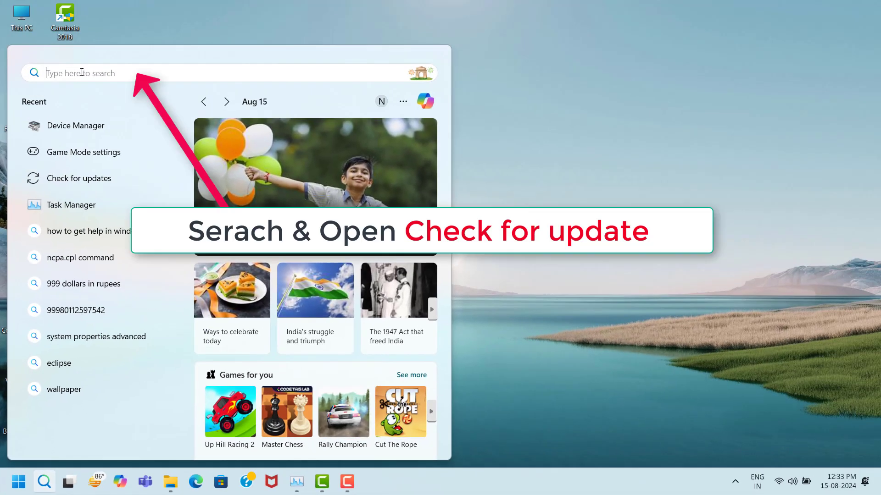
text(che)
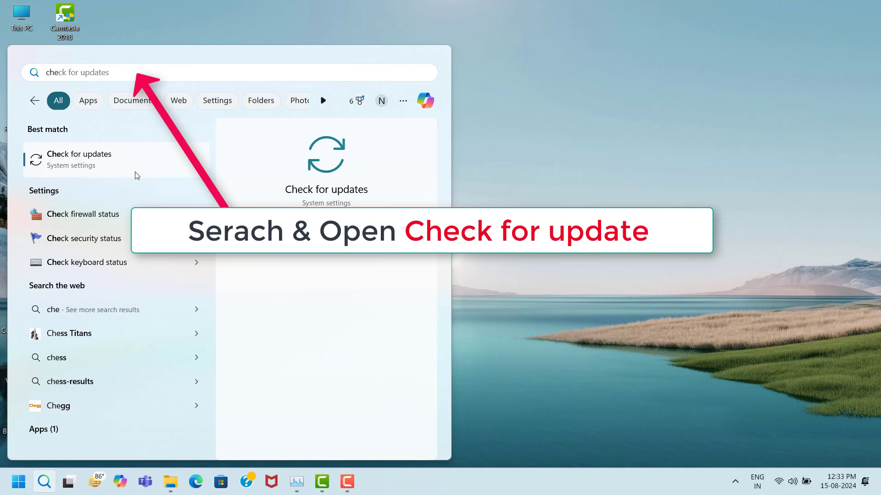
click(145, 160)
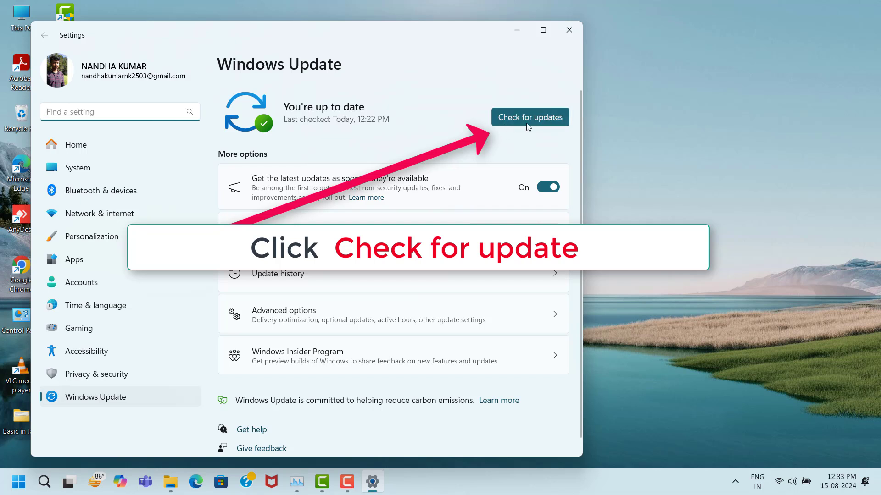
click(541, 122)
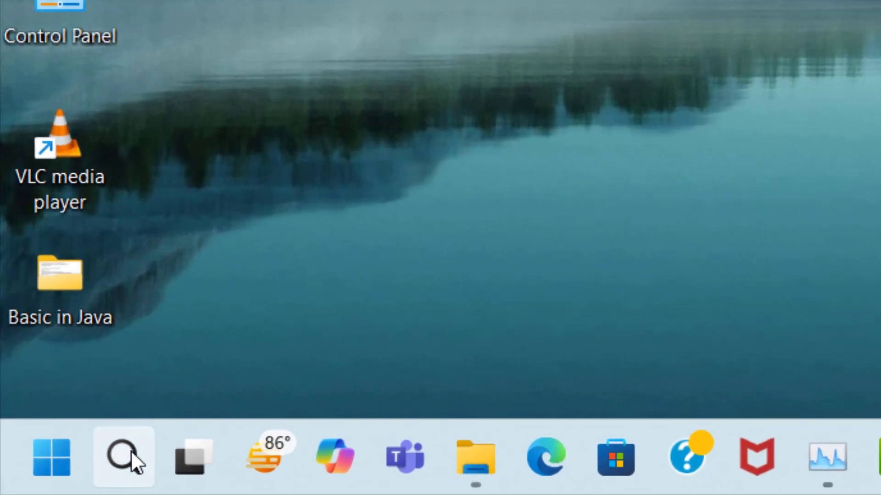
Find the Game Mode settings through system search and turn on Game Mode.
click(95, 463)
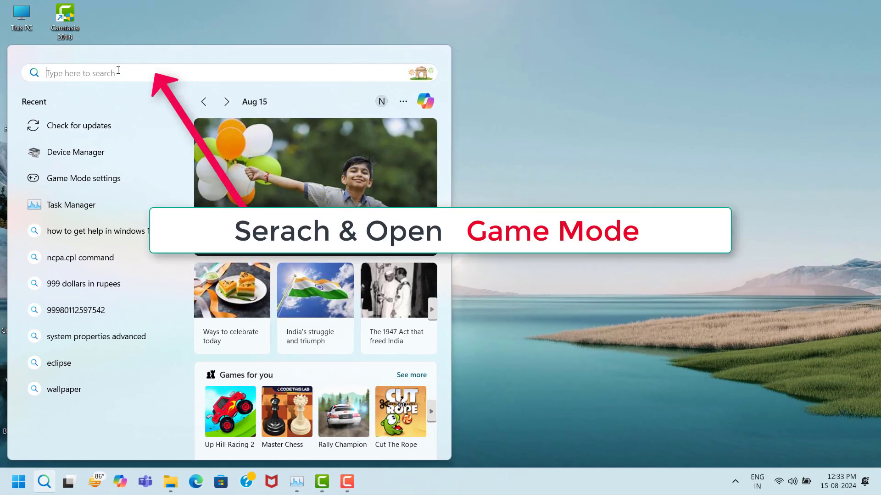
text(game m)
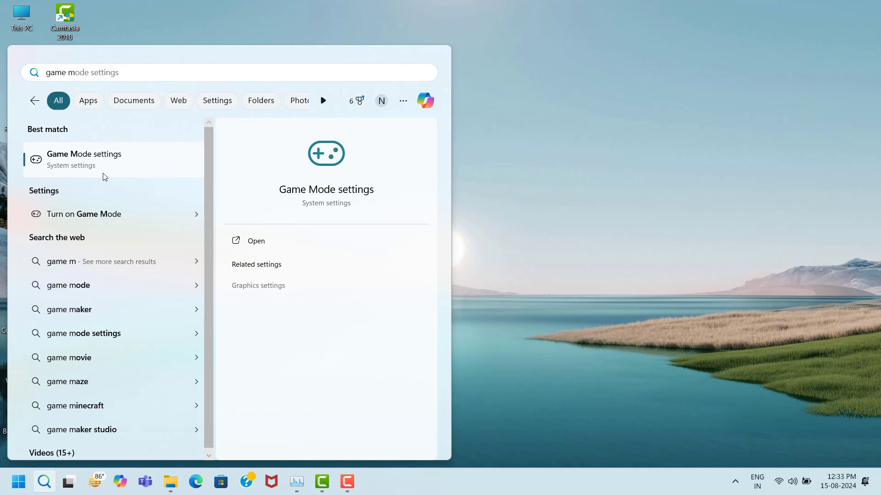
click(119, 173)
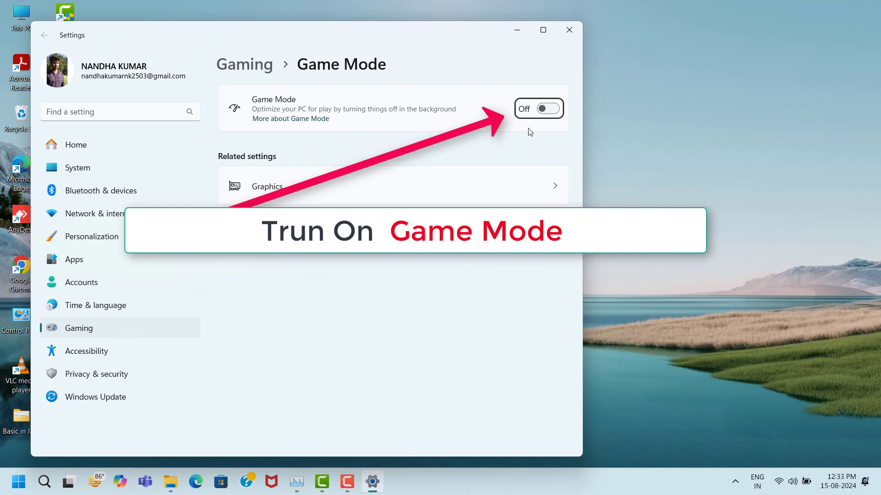
click(548, 109)
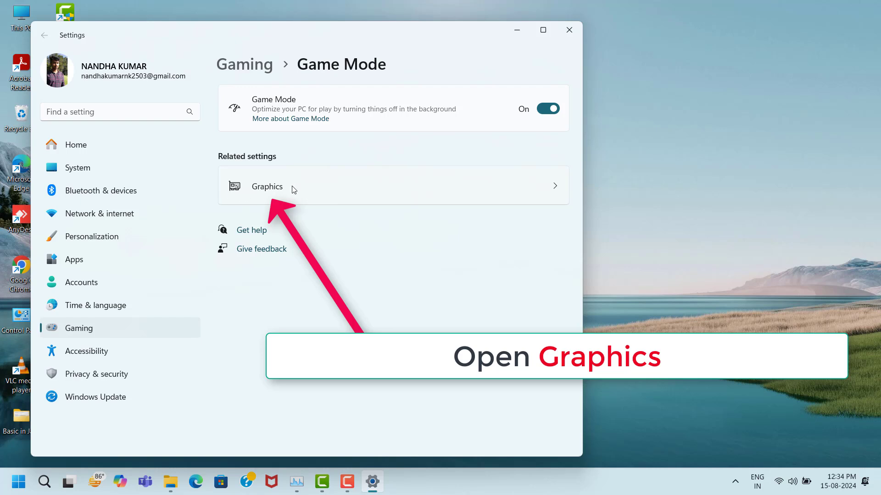
Open the default graphics settings from the related Graphics page and turn on Optimizations for windowed games.
click(347, 189)
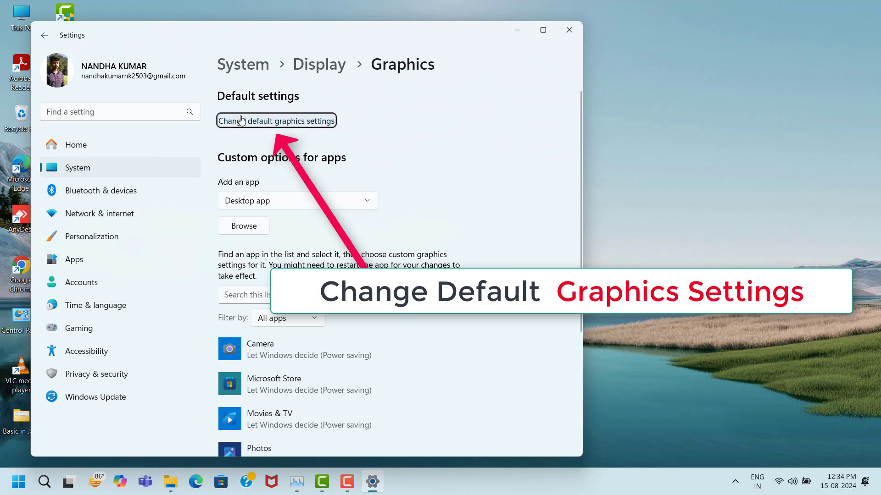
click(293, 122)
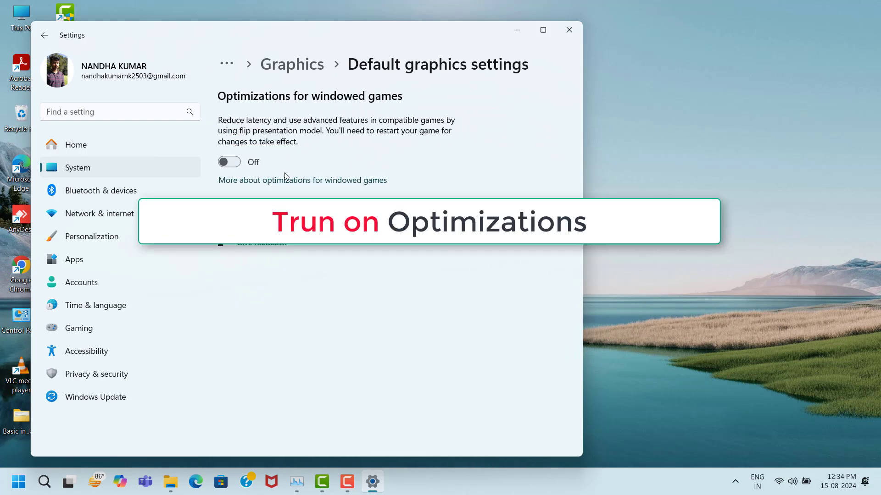
click(236, 164)
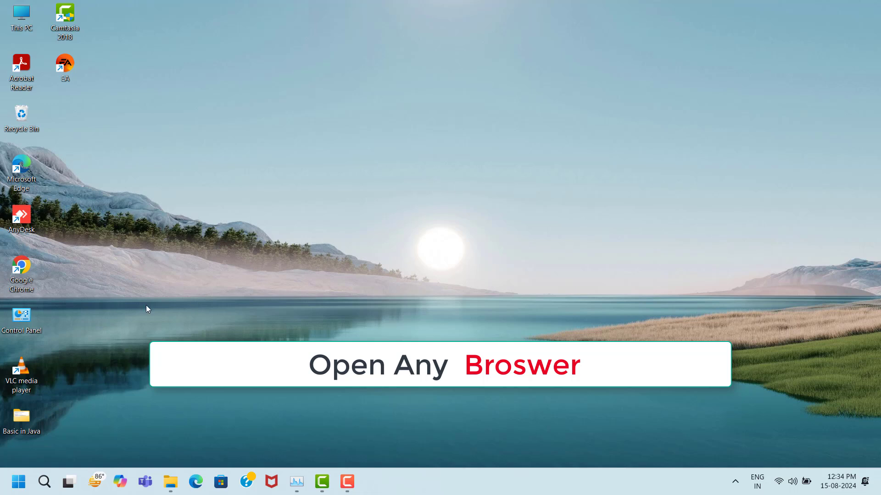
Switch to Google Chrome and search Google for "directx setup".
double_click(21, 271)
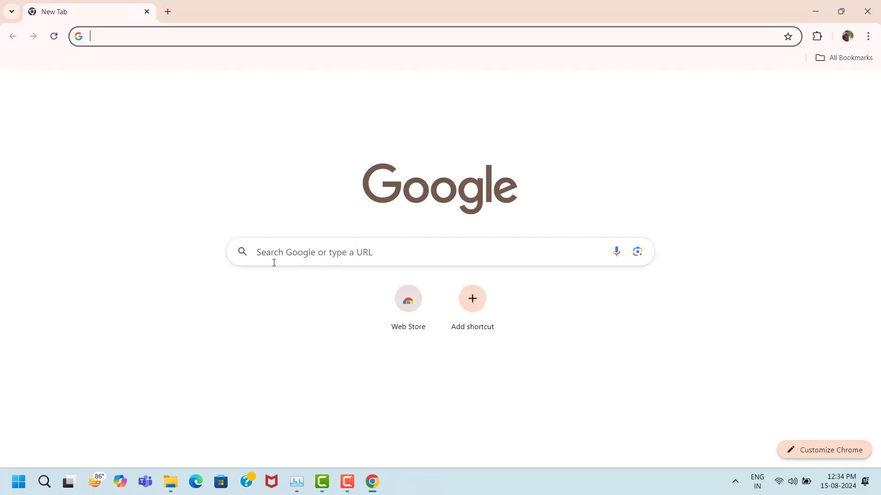
click(275, 259)
text(d)
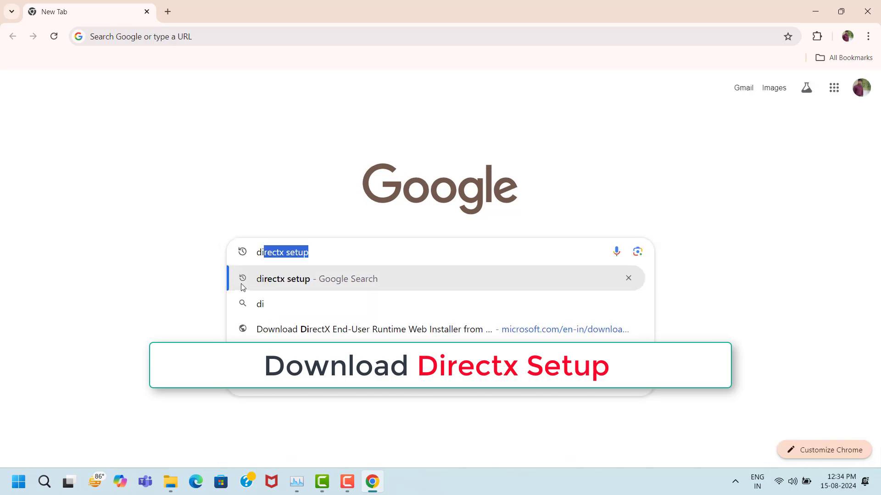
text(i)
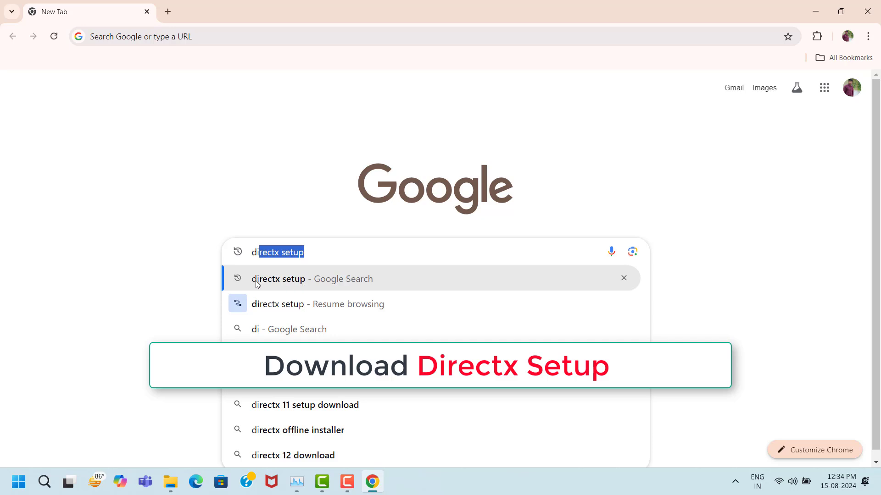
click(282, 284)
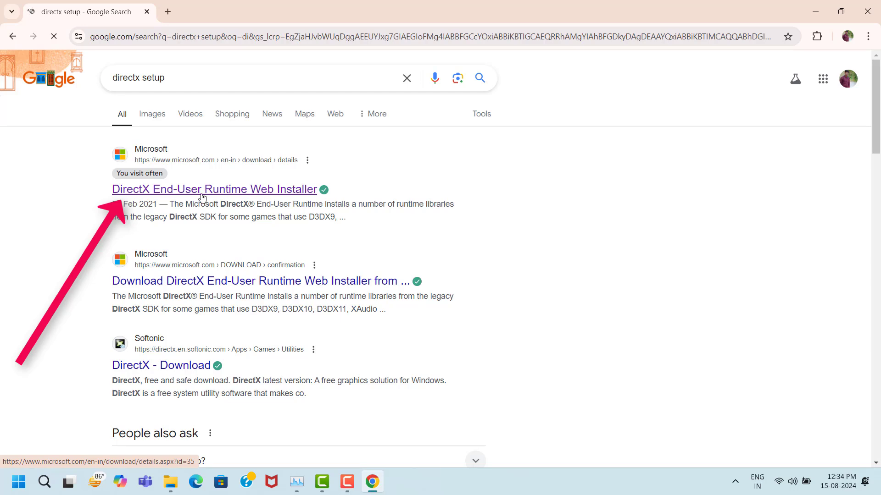
Download the DirectX End-User Runtime Web Installer from its Microsoft page.
click(243, 189)
scroll(443, 244, down, 5)
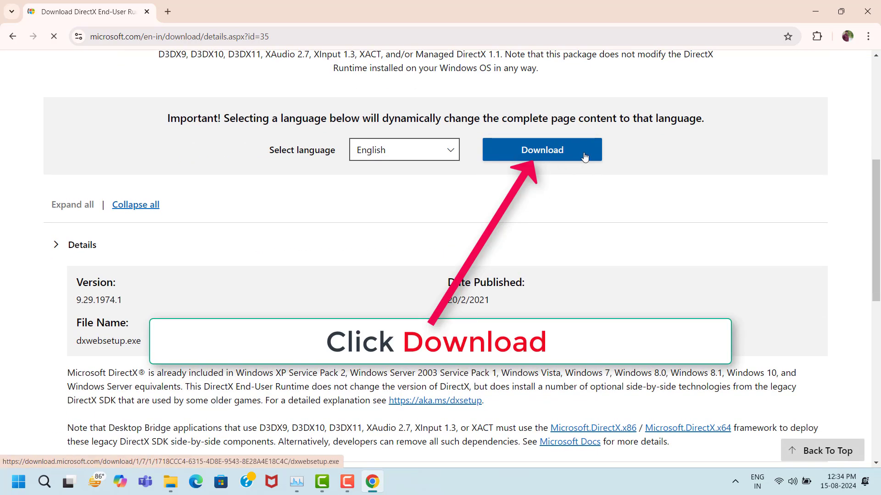
click(557, 156)
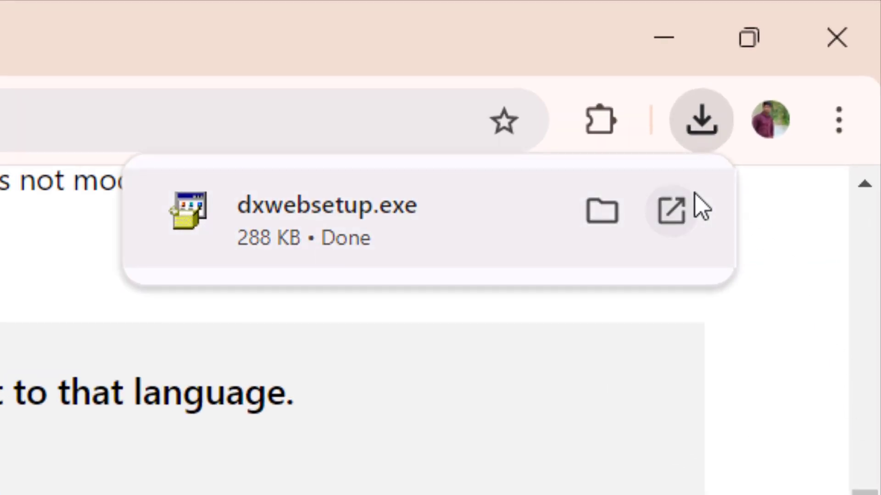
Launch the downloaded dxwebsetup.exe, accept the license agreement and proceed through the DirectX setup.
click(682, 205)
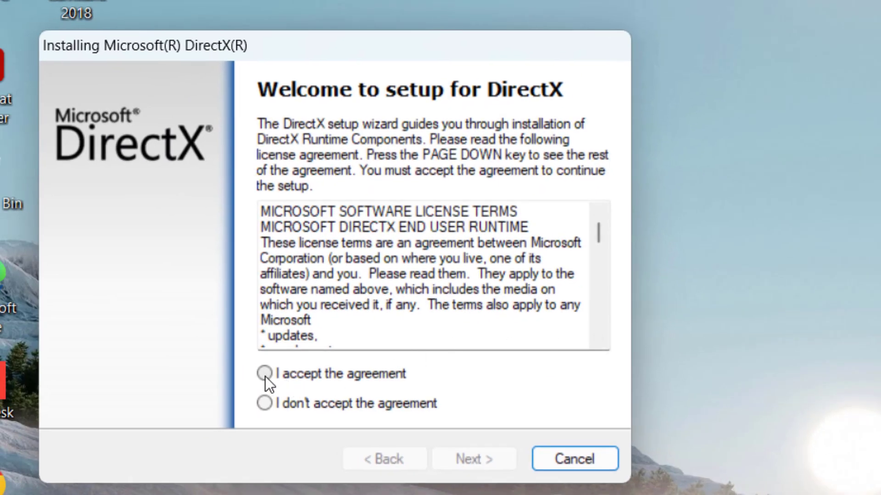
click(265, 375)
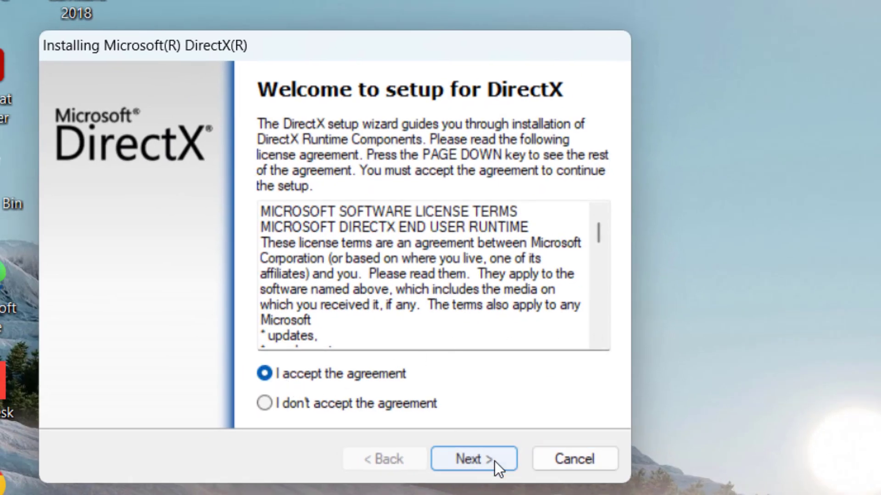
click(494, 461)
click(495, 461)
click(494, 461)
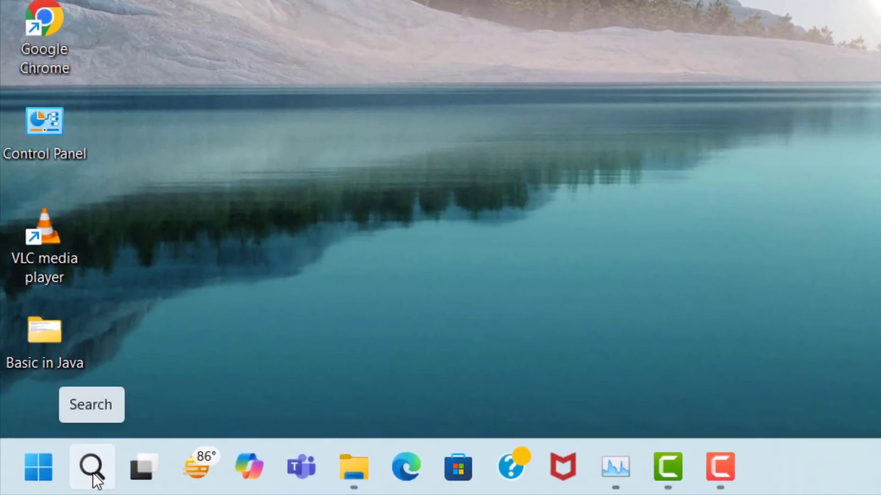
Open Device Manager through Windows search and expand Display adapters to select the Intel(R) Iris(R) Xe Graphics device.
click(94, 477)
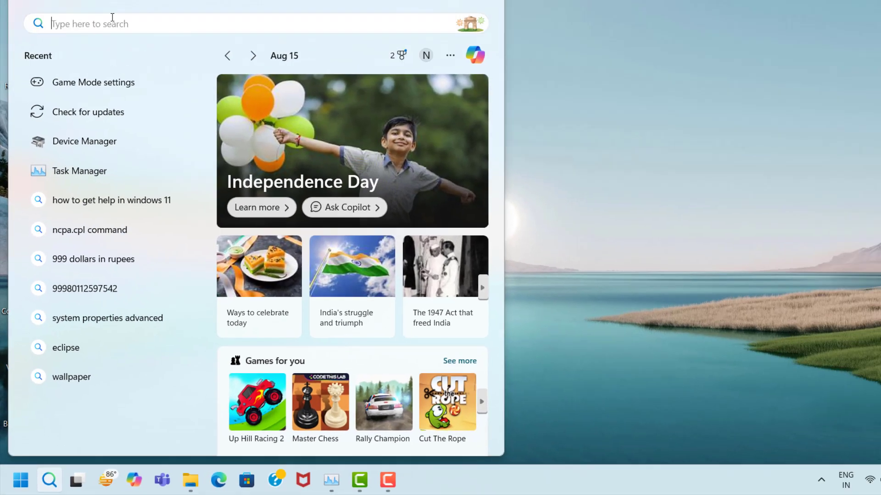
text(dev)
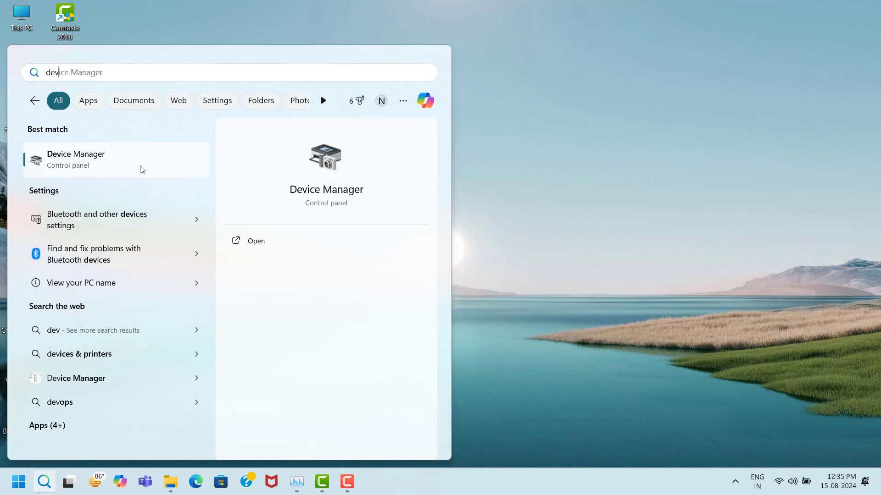
click(175, 172)
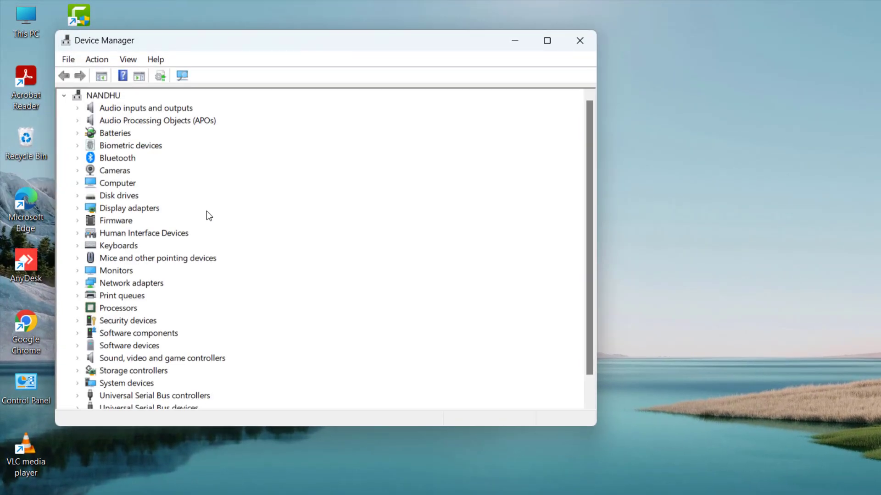
click(141, 211)
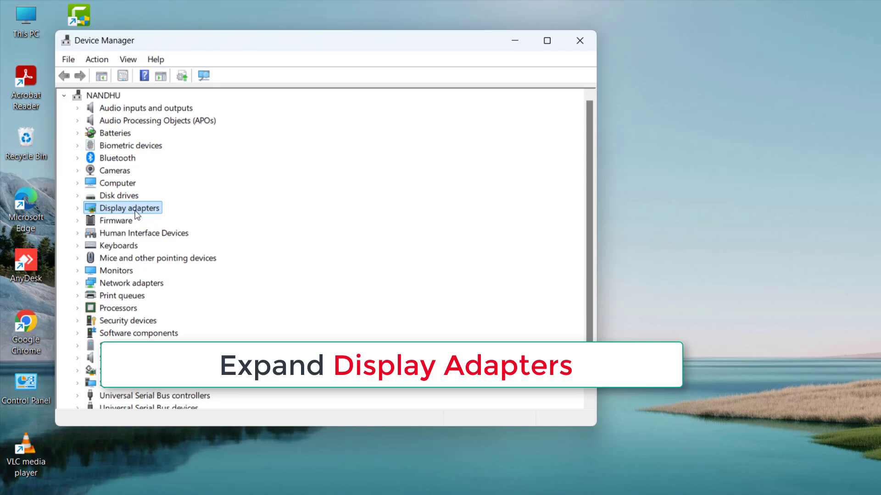
click(79, 210)
click(105, 222)
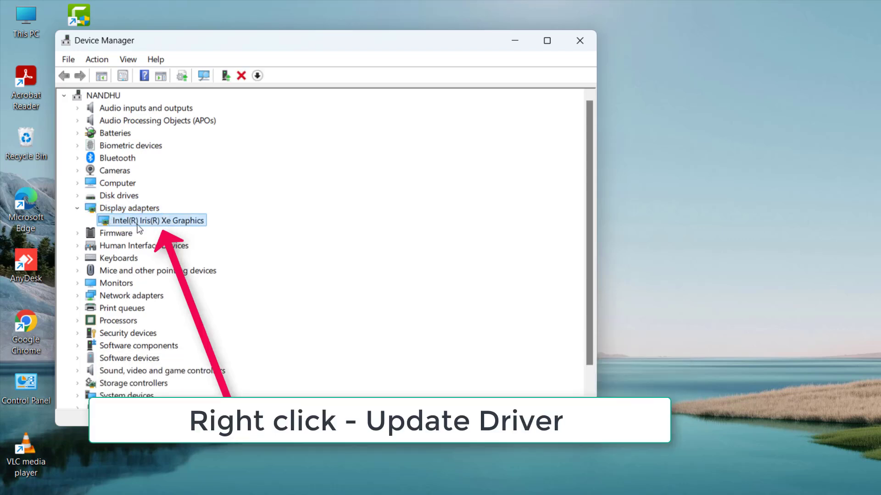
Update the Intel(R) Iris(R) Xe Graphics driver manually, installing the Intel(R) Iris(R) Xe Graphics model from the list of drivers available on the computer.
right_click(188, 222)
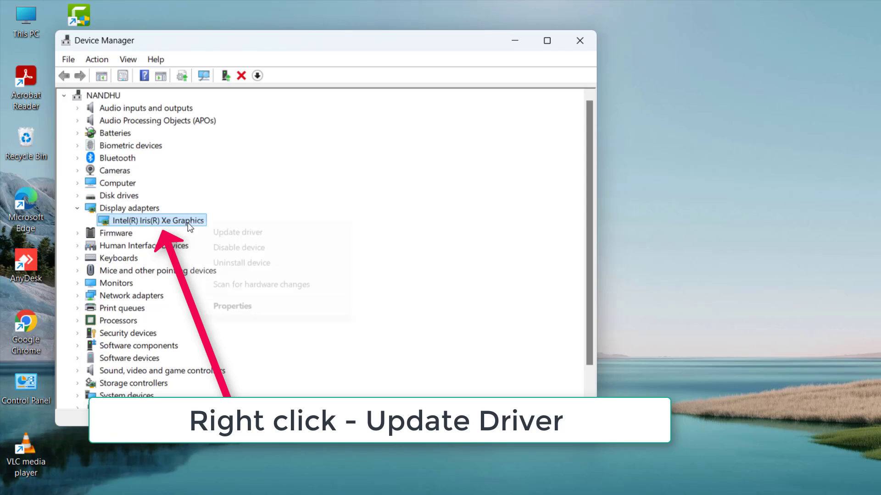
click(232, 233)
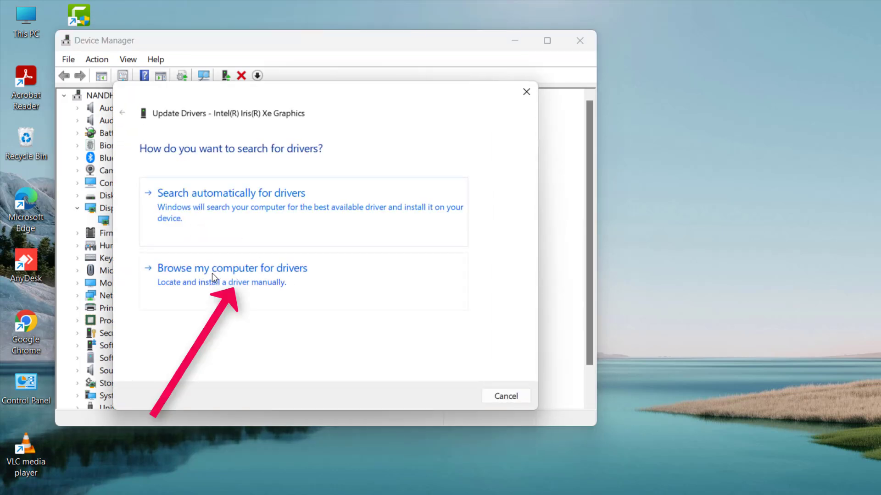
click(253, 273)
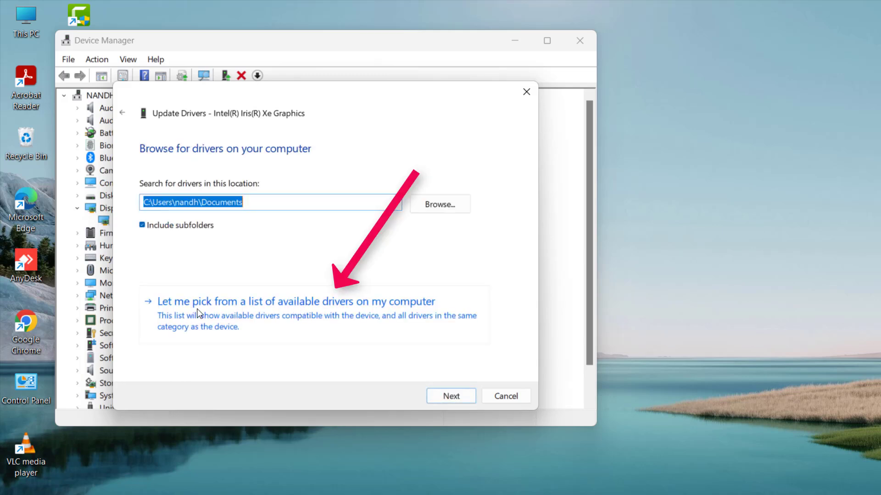
click(319, 311)
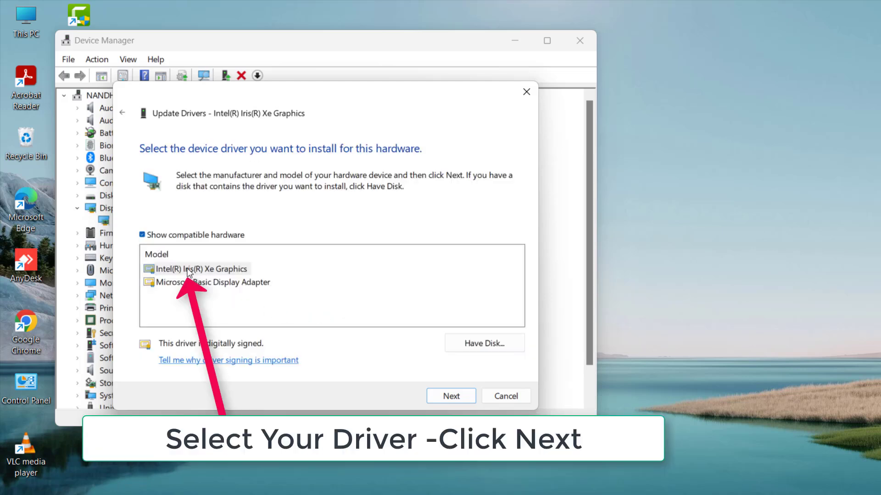
click(178, 271)
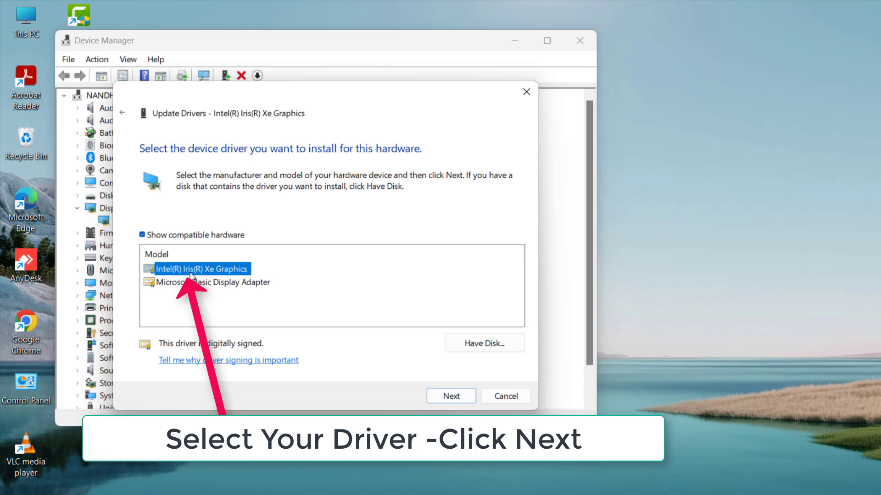
click(457, 397)
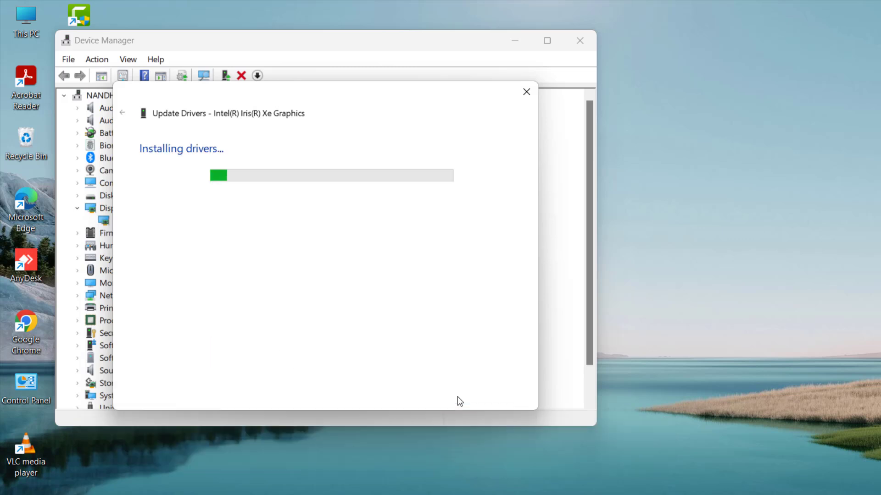